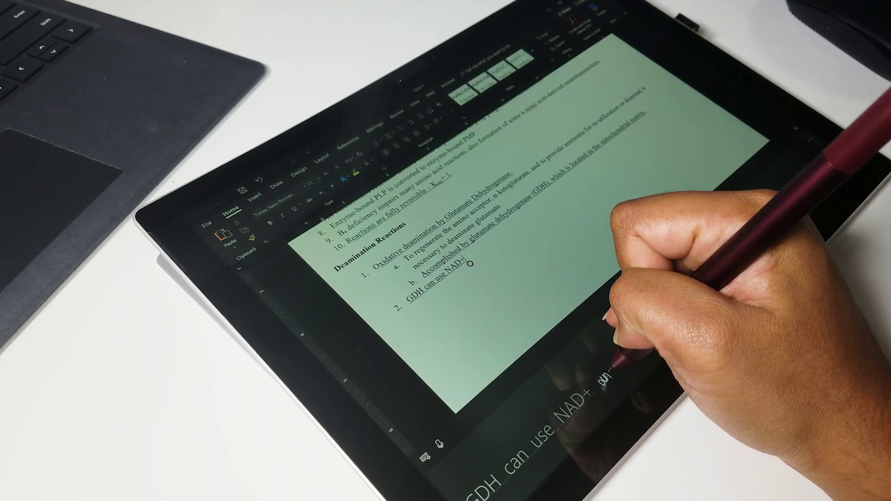
# Add "and NADPH" after "GDH can use NAD+" in item 2 of the Deamination Reactions list
pyautogui.moveTo(627, 359); pyautogui.dragTo(646, 335)
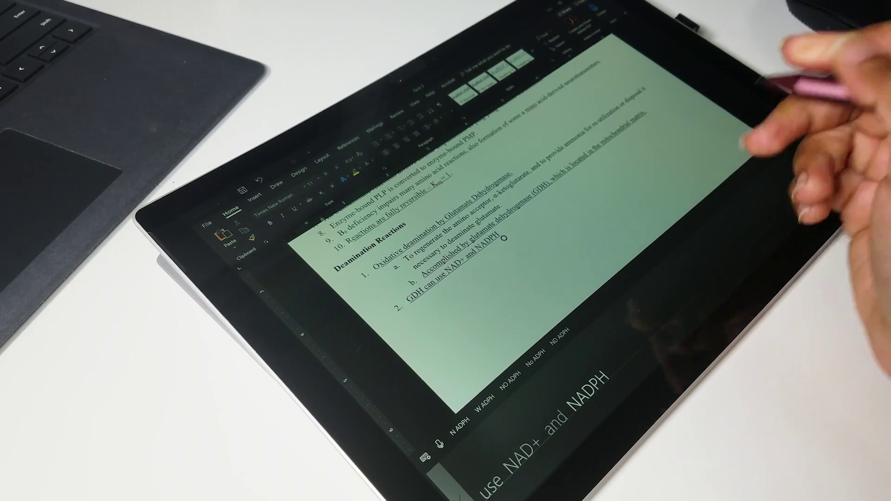
pyautogui.click(846, 163)
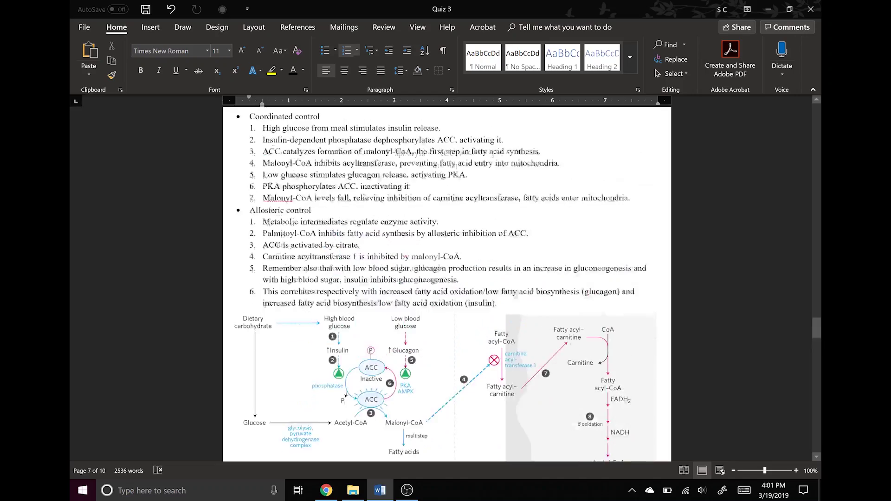
pyautogui.scroll(8, 447, 278)
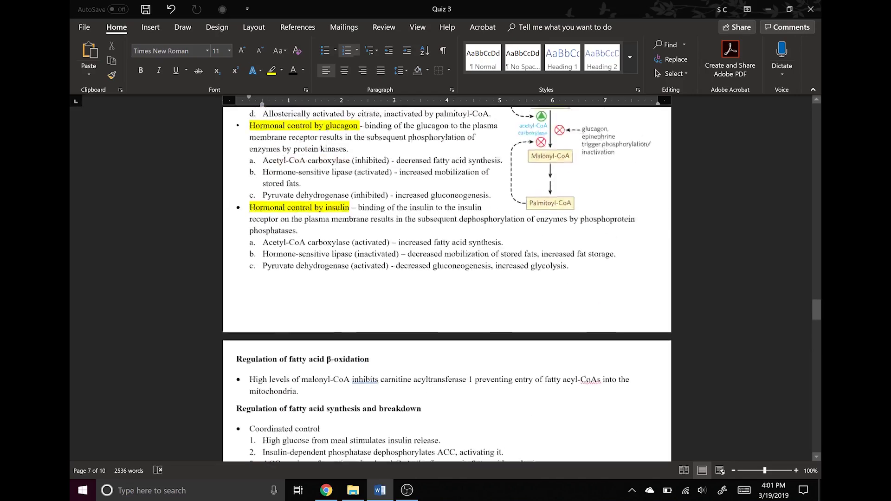
pyautogui.scroll(5, 447, 279)
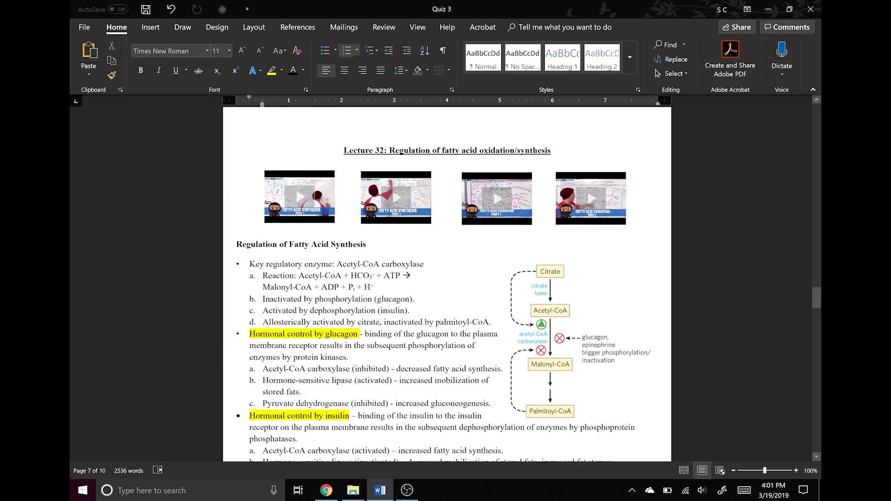
pyautogui.scroll(8, 447, 279)
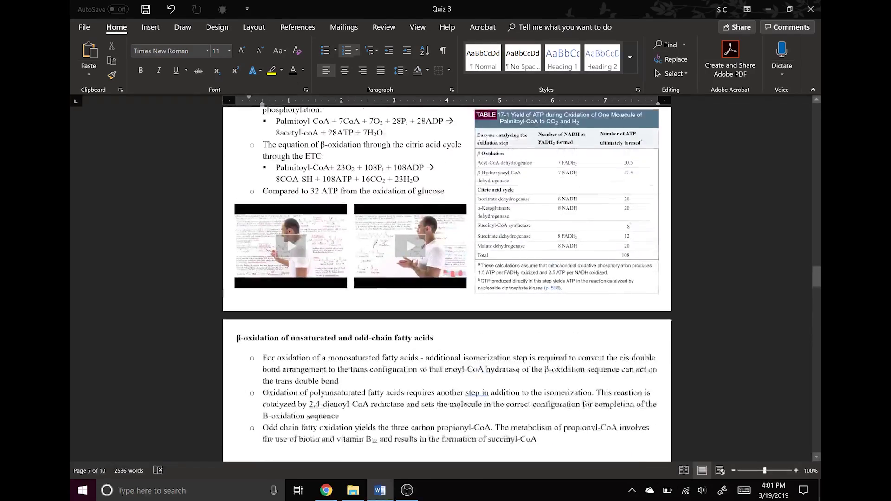
pyautogui.scroll(5, 447, 278)
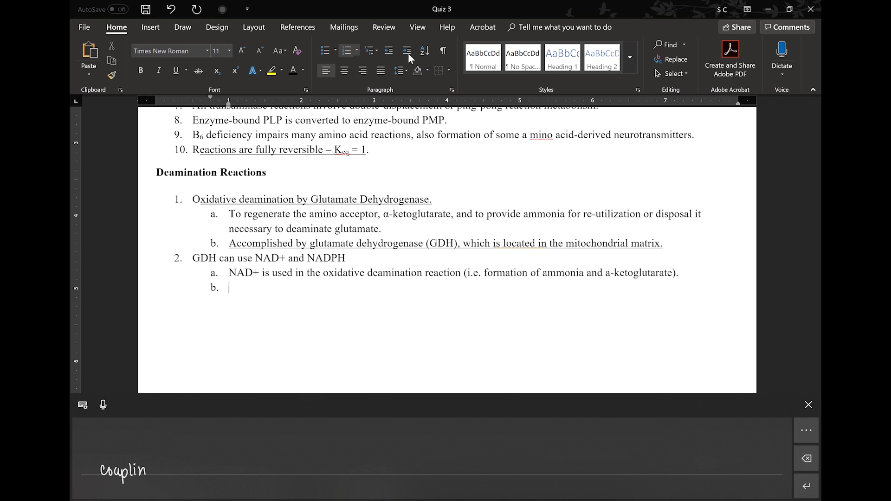
# Begin sub-item b under "GDH can use NAD+ and NADPH" with the words "coupling of"
pyautogui.write('coupling')
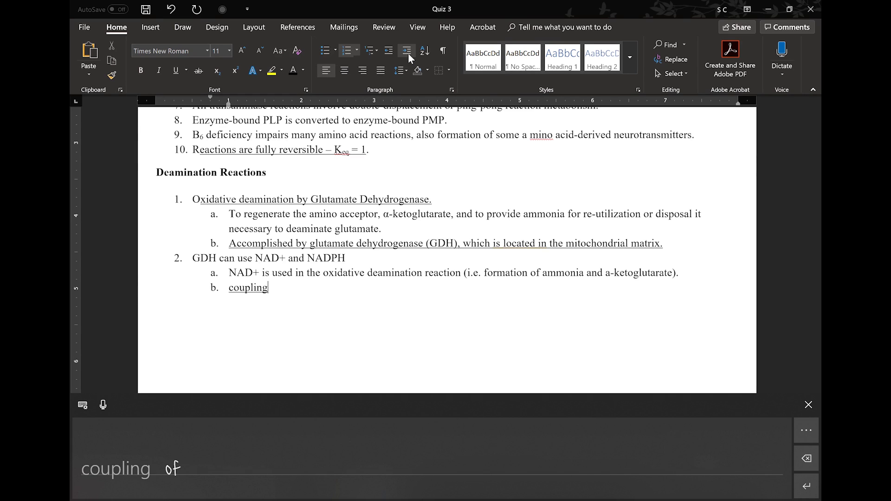
pyautogui.write(' of')
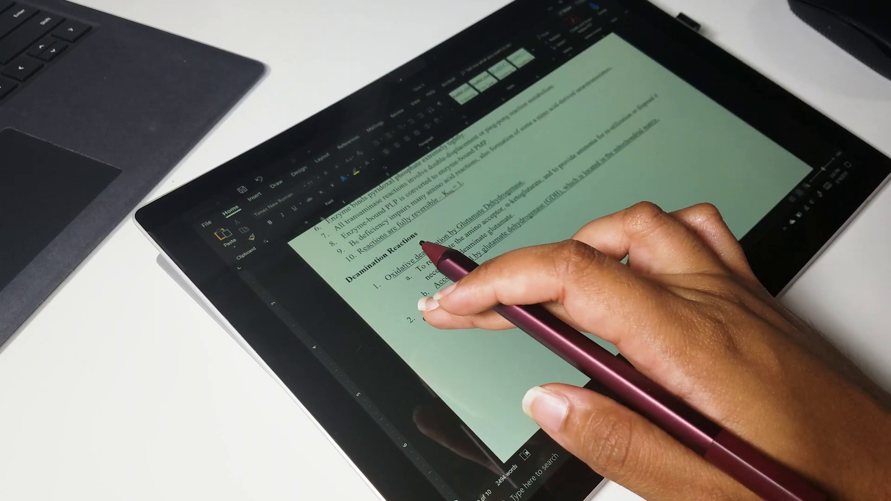
# Write "GDH can use NAD+" by handwriting input as item 2 under Deamination Reactions
pyautogui.click(418, 241)
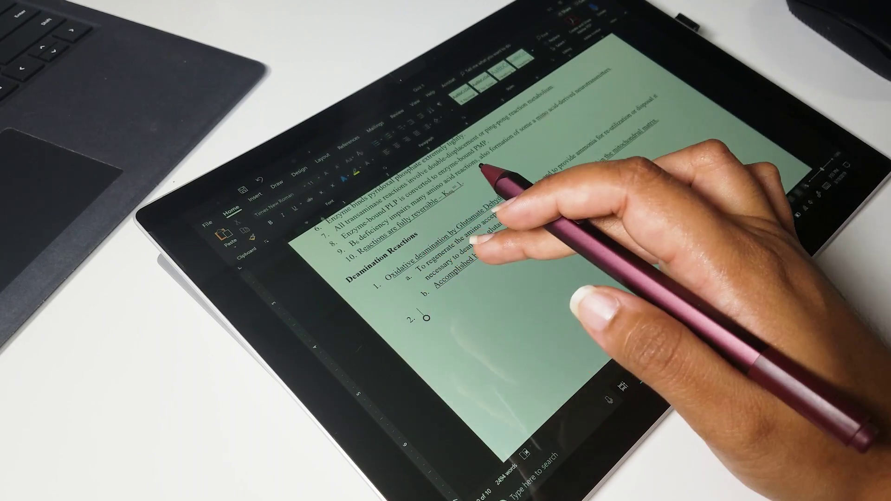
pyautogui.click(362, 384)
pyautogui.click(475, 330)
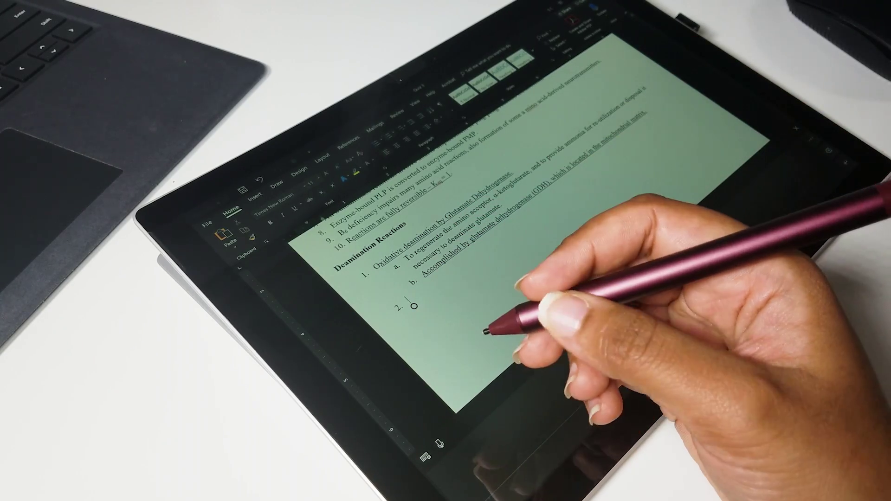
pyautogui.moveTo(494, 481)
pyautogui.mouseDown()
pyautogui.moveTo(480, 493)
pyautogui.moveTo(494, 493)
pyautogui.moveTo(506, 477)
pyautogui.mouseUp()
pyautogui.moveTo(505, 471)
pyautogui.mouseDown()
pyautogui.moveTo(511, 482)
pyautogui.moveTo(594, 387)
pyautogui.mouseUp()
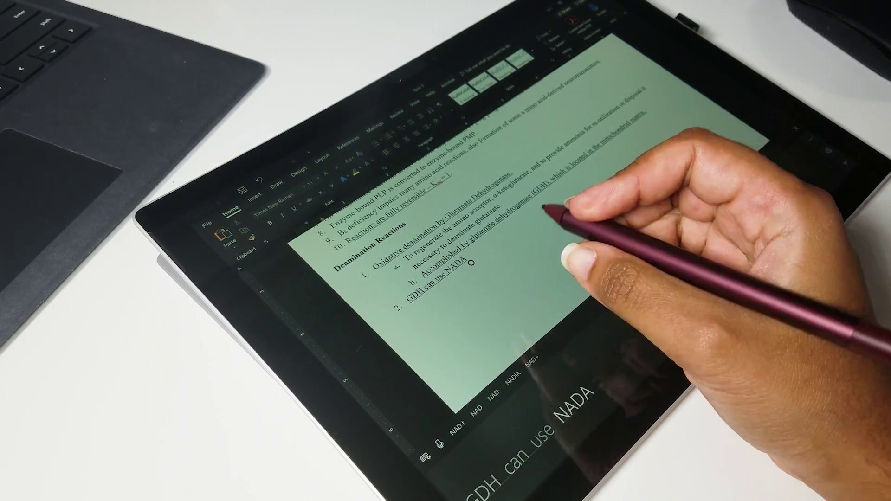
# Correct the misrecognized word "NADA" in item 2 to the suggested "NAD+"
pyautogui.click(534, 357)
pyautogui.click(533, 360)
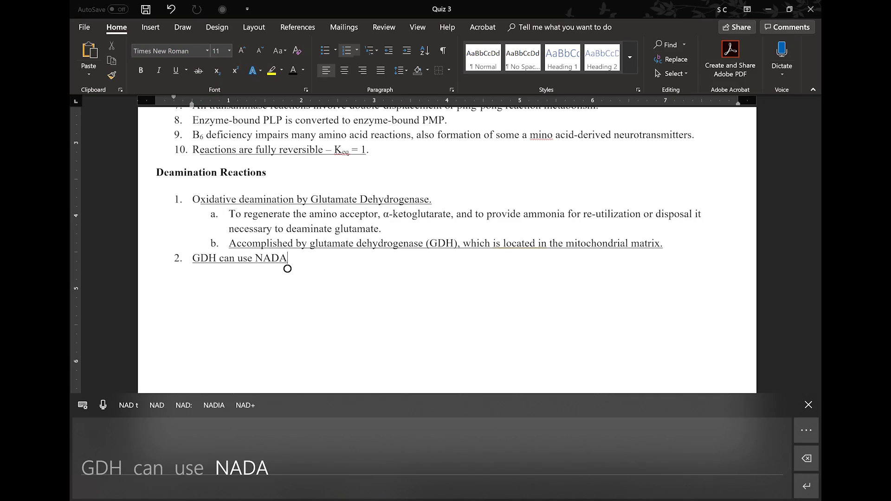
pyautogui.click(245, 406)
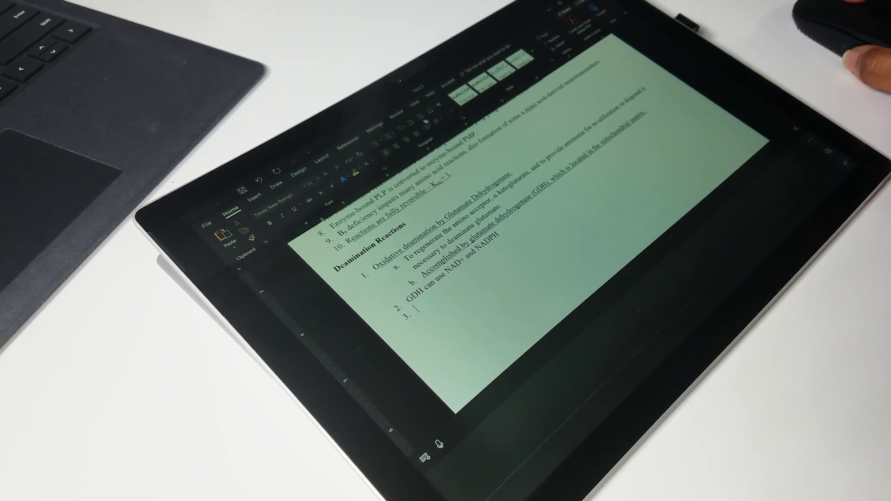
# Demote the empty item 3 to sub-item a beneath "GDH can use NAD+ and NADPH"
pyautogui.click(426, 118)
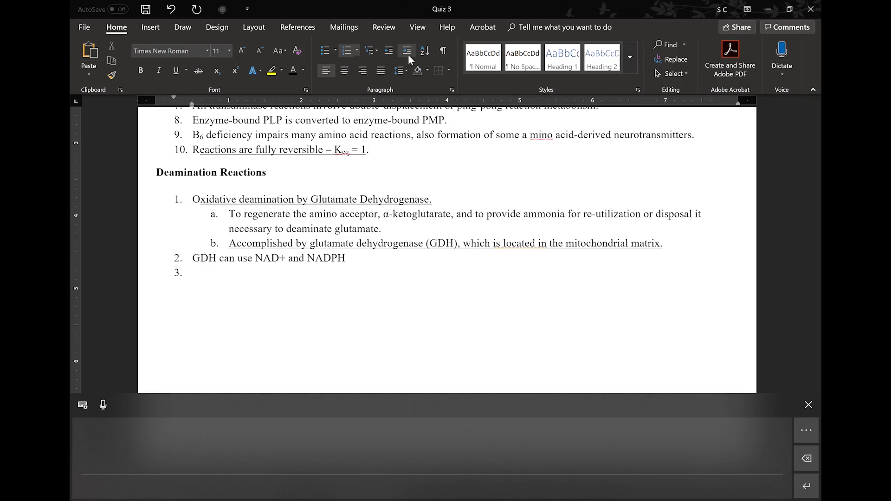
pyautogui.click(409, 54)
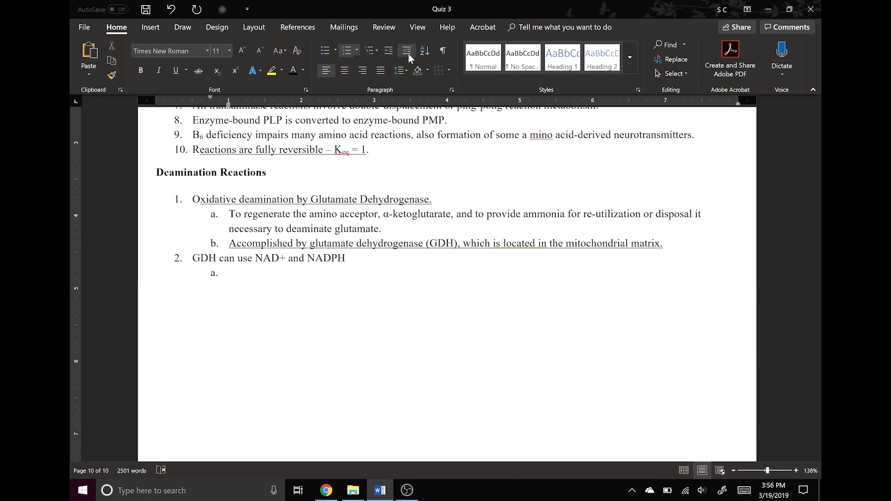
# Write sub-item a as "NAD+ is used in the oxidative deamination reaction (i.e. formation of ammonia and a-ketoglutarate)."
pyautogui.click(242, 274)
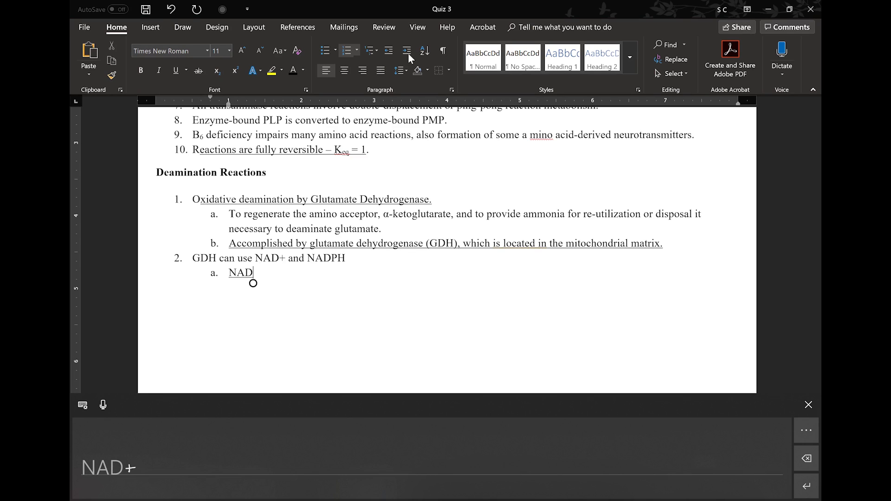
pyautogui.press('BackSpace')
pyautogui.moveTo(132, 463); pyautogui.dragTo(132, 477)
pyautogui.moveTo(127, 470); pyautogui.dragTo(133, 470)
pyautogui.moveTo(161, 466)
pyautogui.mouseDown()
pyautogui.moveTo(159, 476)
pyautogui.moveTo(193, 475)
pyautogui.mouseUp()
pyautogui.moveTo(199, 472); pyautogui.dragTo(289, 472)
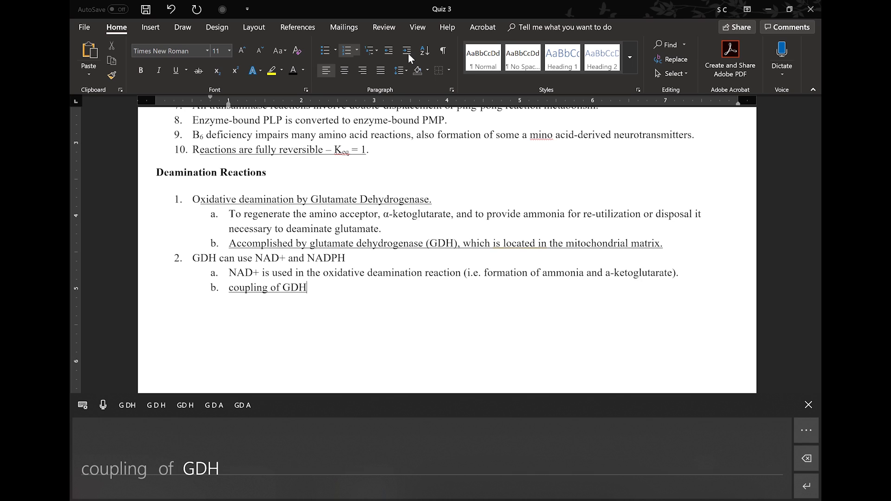
# Continue sub-item b after "coupling of GDH" with "reaction with a transamination allows for the oxidative degradion of any amino acid to its"
pyautogui.moveTo(232, 468); pyautogui.dragTo(233, 473)
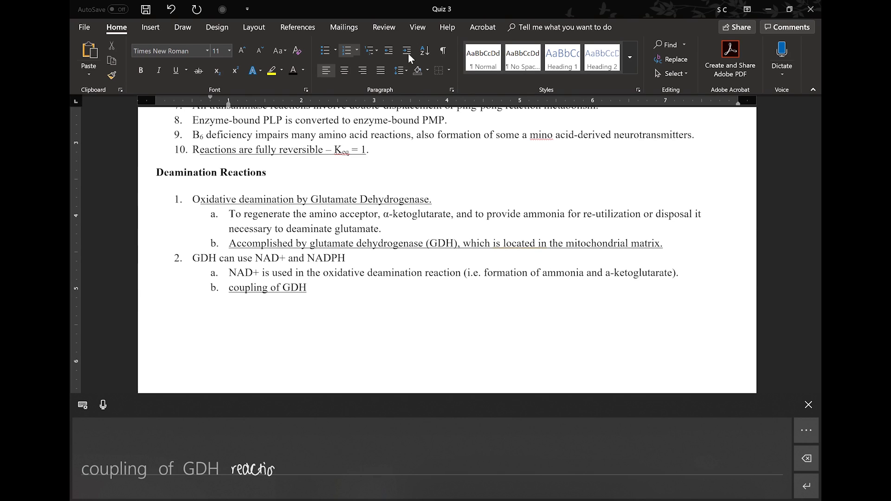
pyautogui.moveTo(273, 468); pyautogui.dragTo(302, 475)
pyautogui.moveTo(307, 465); pyautogui.dragTo(305, 477)
pyautogui.click(331, 469)
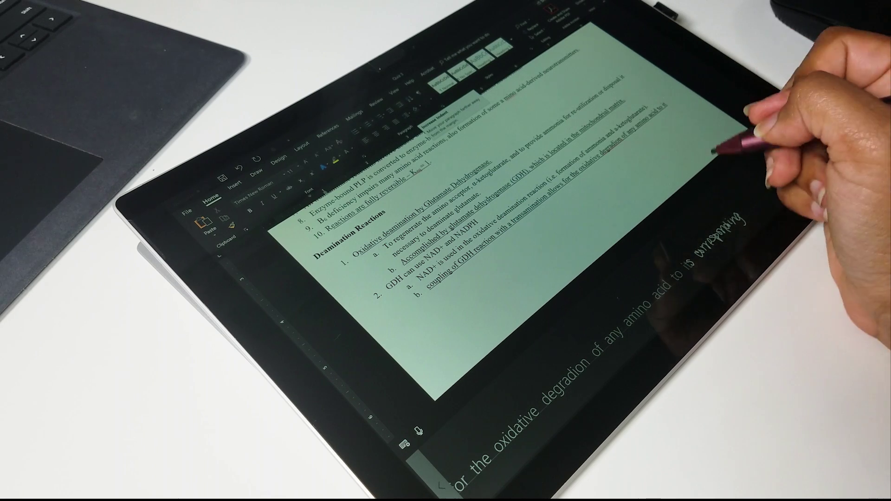
# Finish the sentence in sub-item b with "corresponding a-keto acid."
pyautogui.write('corresponding')
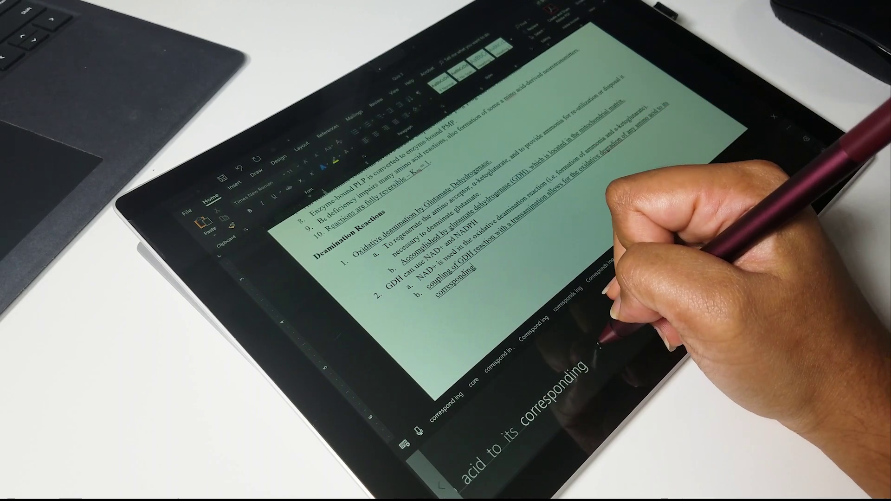
pyautogui.moveTo(601, 346); pyautogui.dragTo(628, 314)
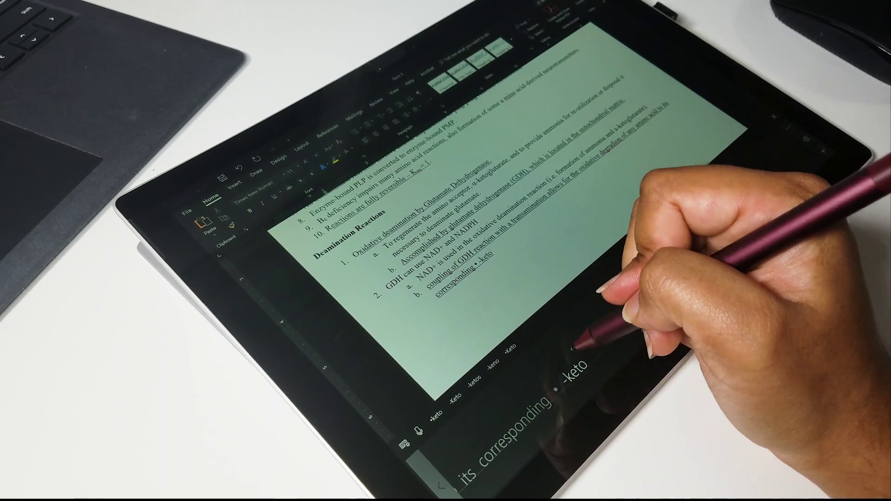
pyautogui.moveTo(555, 391); pyautogui.dragTo(592, 355)
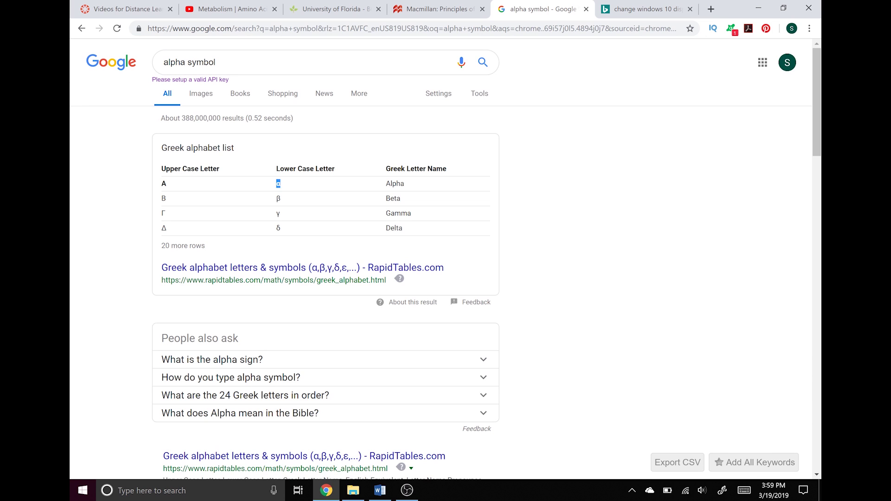
# Copy the lowercase α from the Google results in Chrome and paste it as text only over the "a" of "a-keto acid" in Word
pyautogui.rightClick(279, 183)
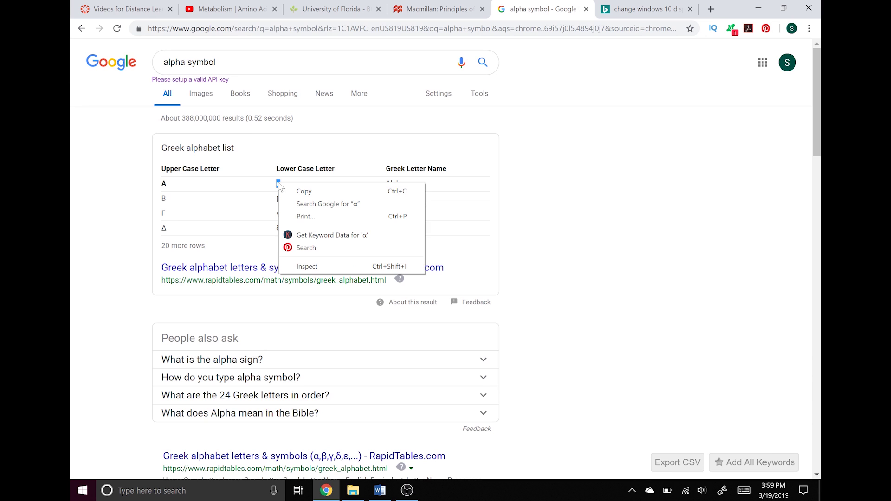
pyautogui.click(285, 191)
pyautogui.click(380, 491)
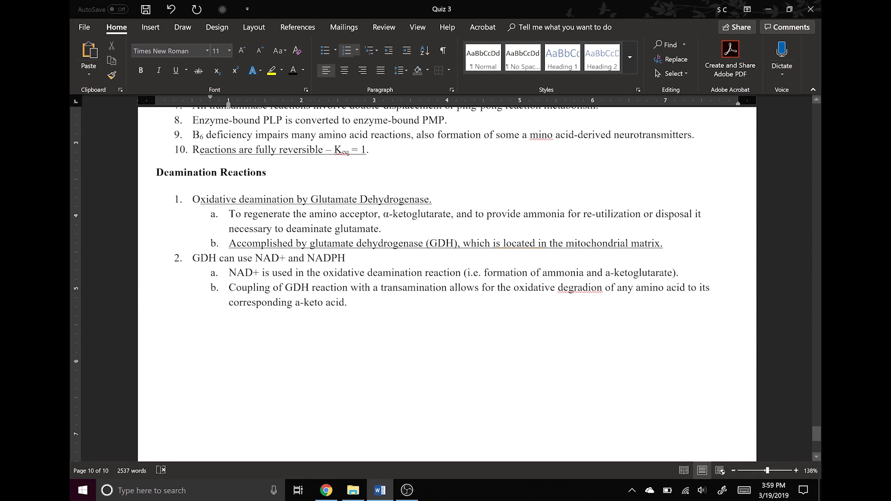
pyautogui.rightClick(297, 307)
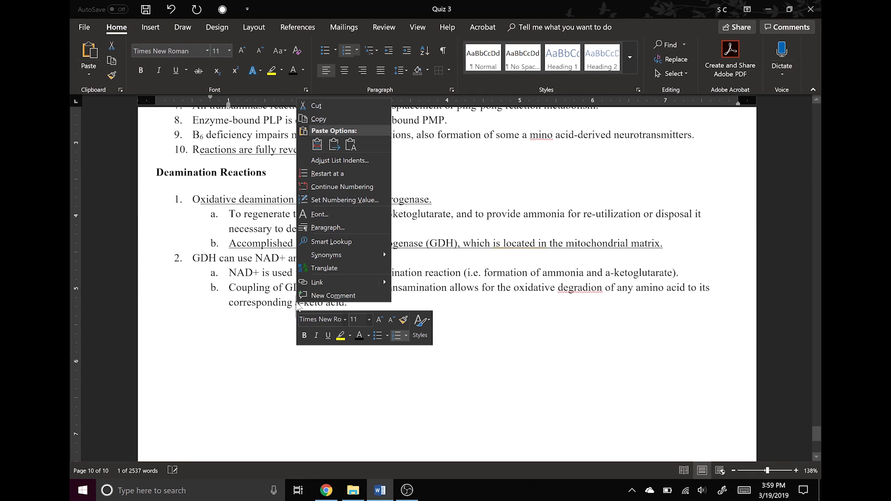
pyautogui.click(349, 149)
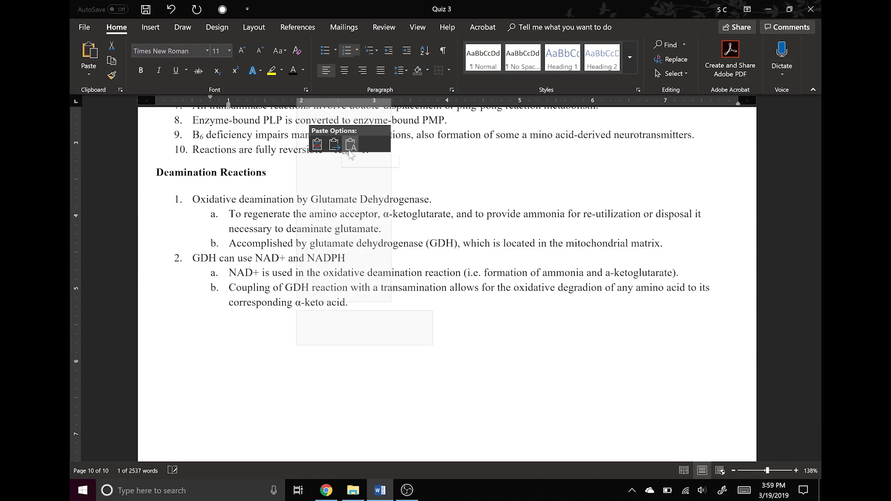
# Search the online pictures for "transamination" to find an illustration for the Transamination section
pyautogui.scroll(5, 447, 284)
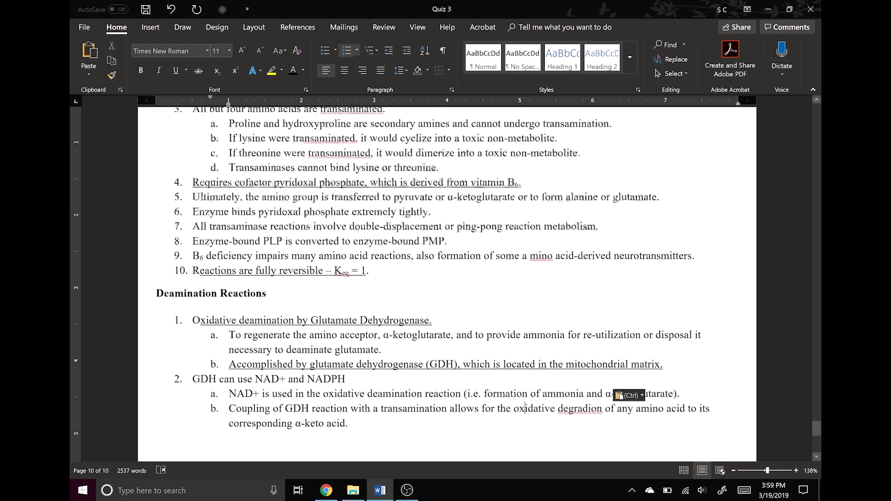
pyautogui.scroll(1, 447, 284)
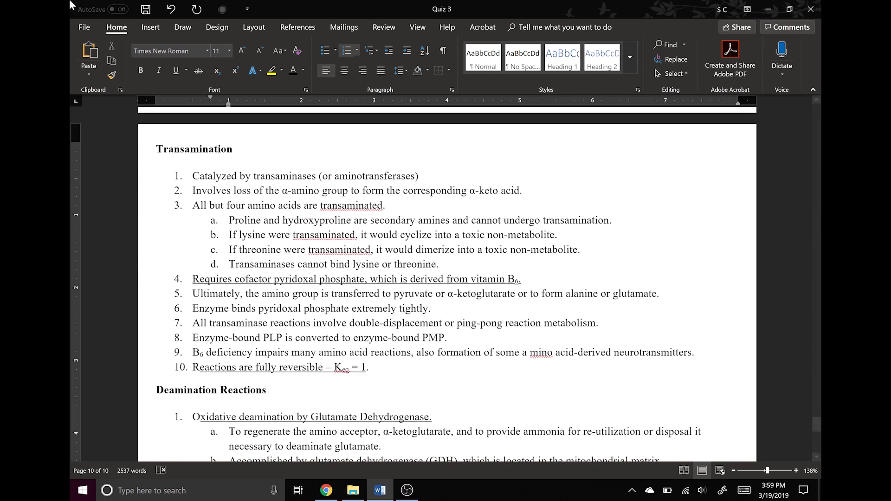
pyautogui.click(149, 29)
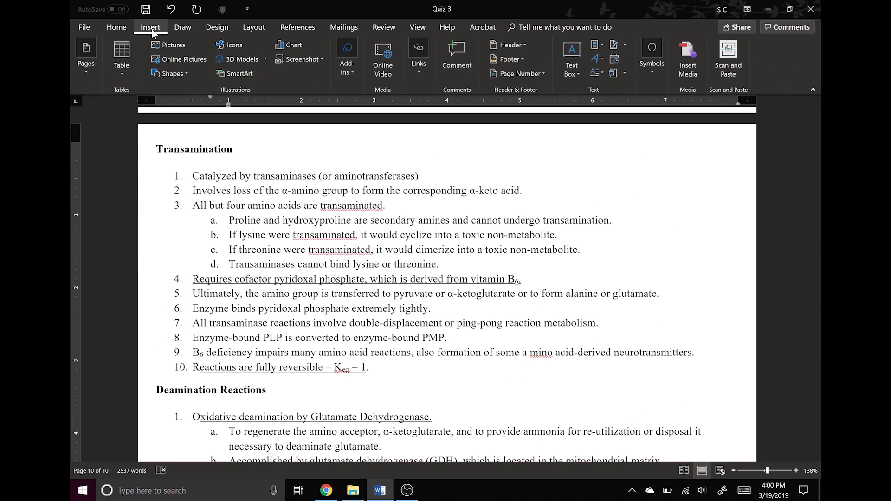
pyautogui.click(165, 57)
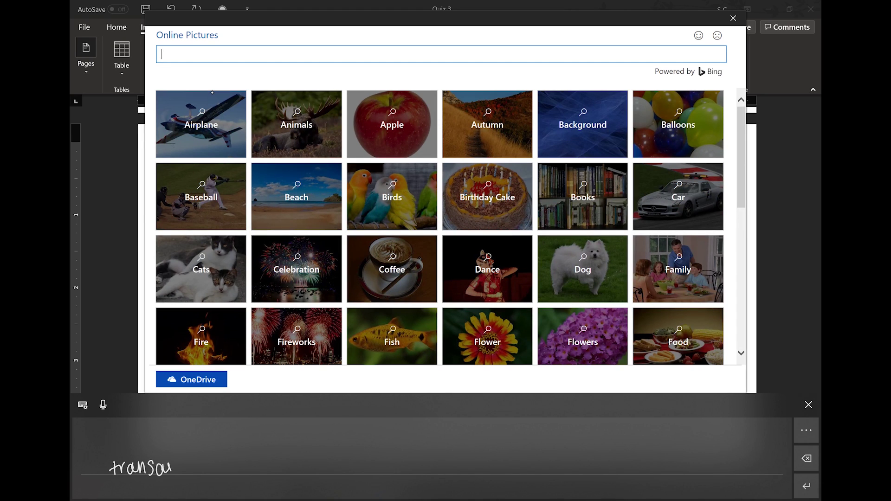
pyautogui.moveTo(187, 463); pyautogui.dragTo(198, 476)
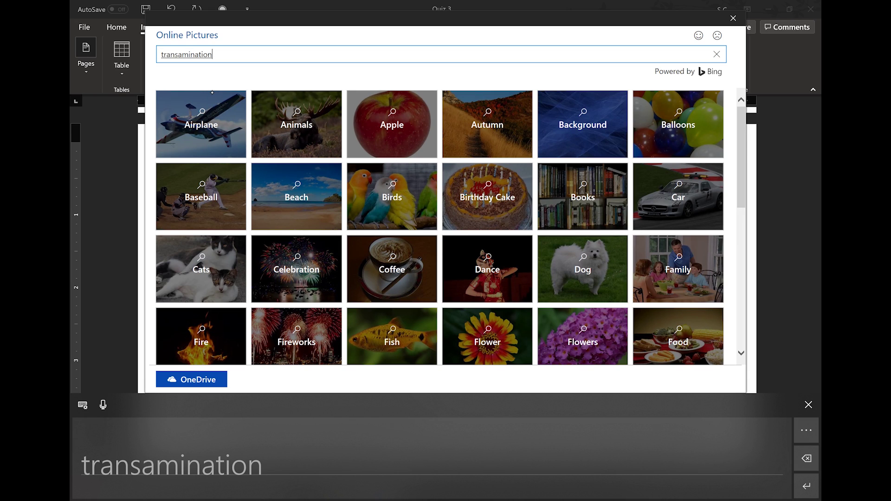
pyautogui.press('Return')
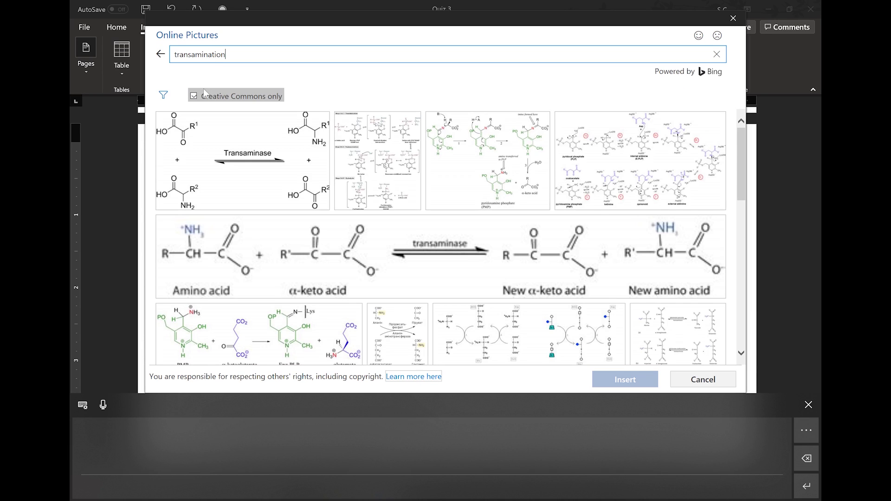
# Turn off the Creative Commons only filter and select the beige aminotransferase diagram with PLP
pyautogui.click(193, 96)
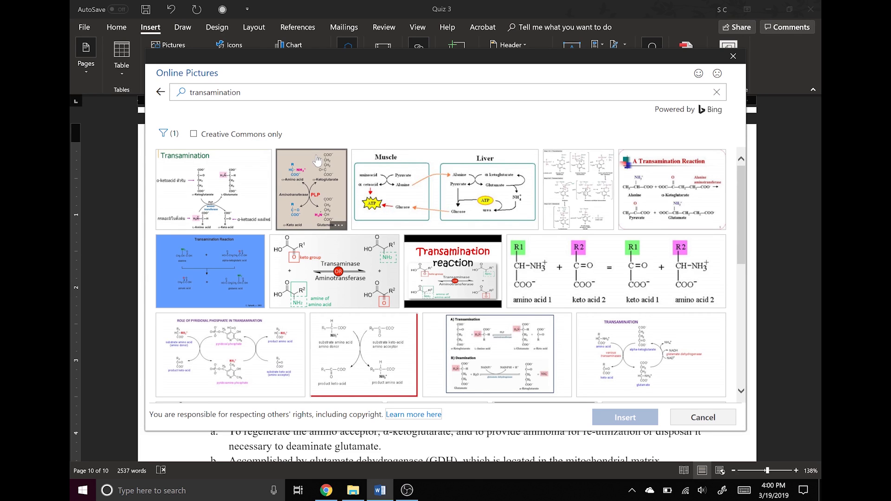
pyautogui.click(313, 177)
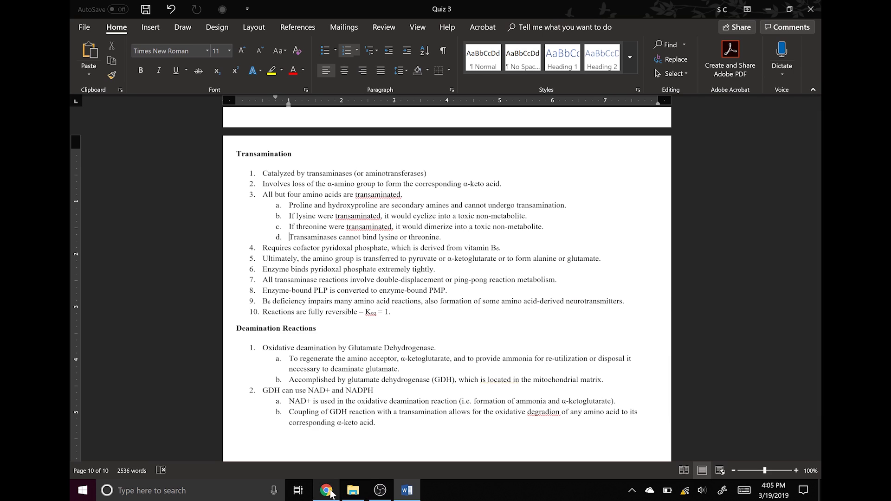
# Copy the amino group catabolism figure (Figure 18-2) from the textbook in Chrome and paste it after Transamination item 5 in Word
pyautogui.click(327, 490)
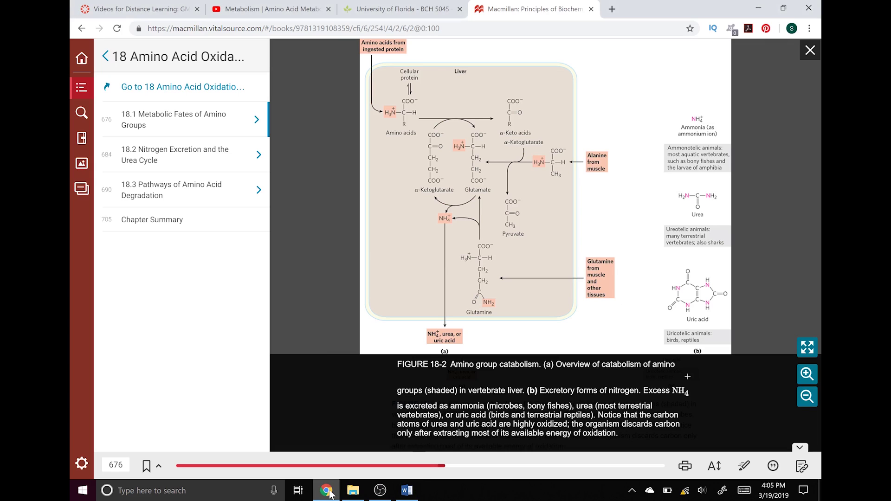
pyautogui.rightClick(497, 218)
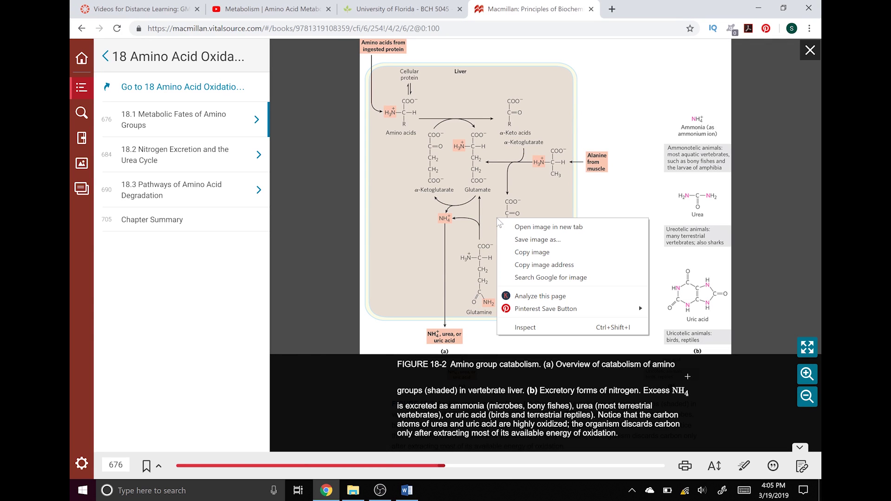
pyautogui.click(538, 254)
pyautogui.click(407, 491)
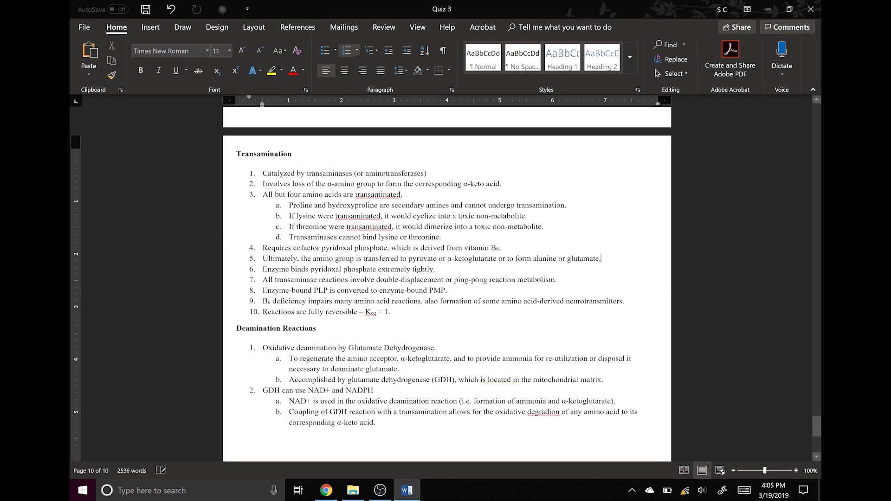
pyautogui.rightClick(612, 254)
pyautogui.click(668, 305)
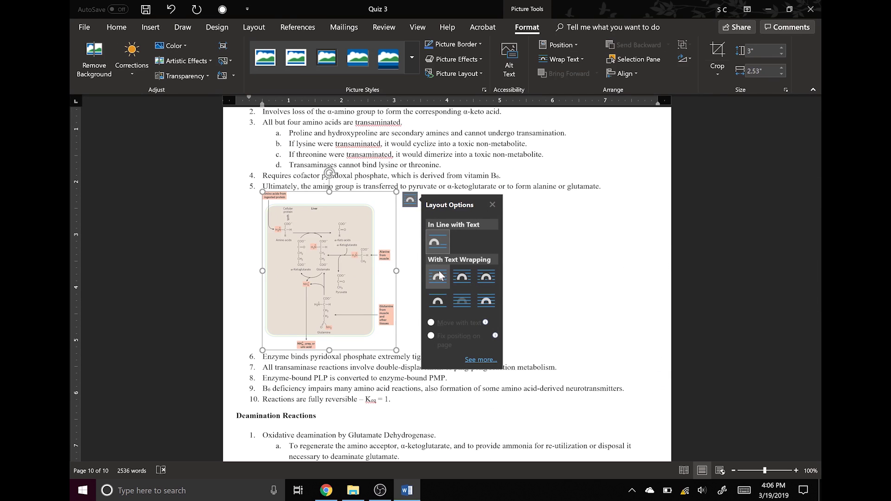
# Set the pasted figure's text wrapping to Square and move it to the right side of the Transamination list
pyautogui.click(438, 271)
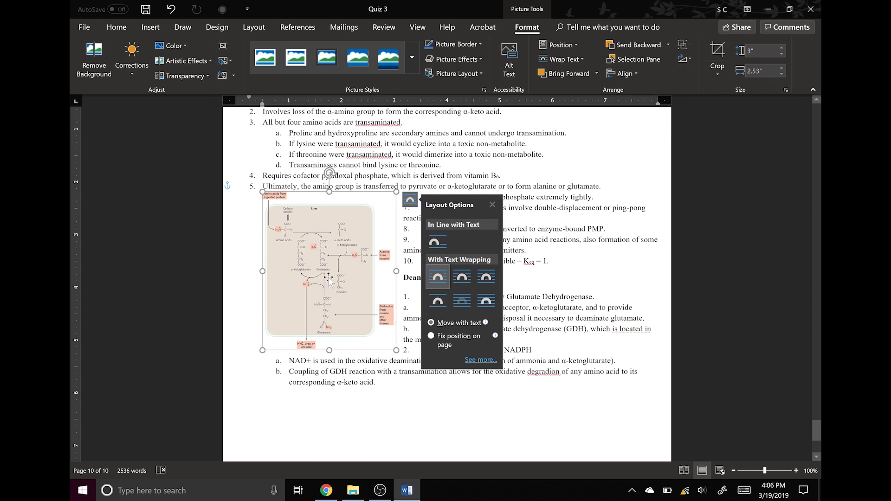
pyautogui.moveTo(329, 277); pyautogui.dragTo(593, 237)
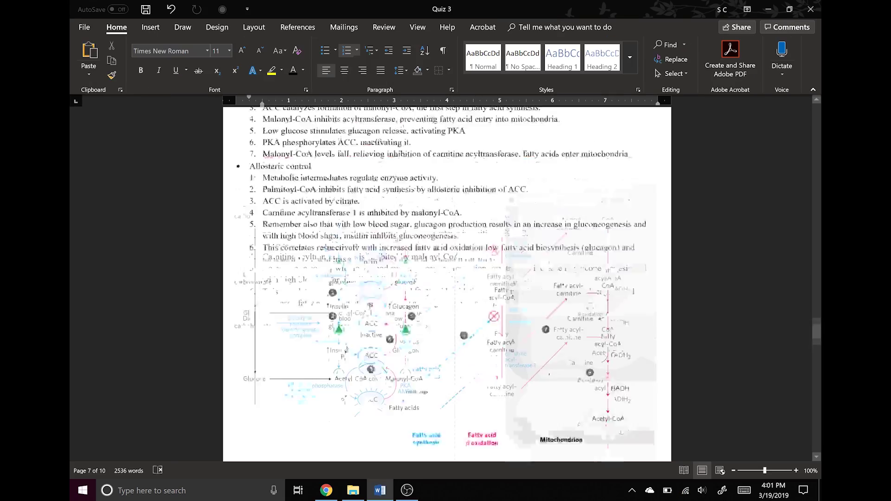
# Return to the beginning of the notes, show the Navigation pane and look through its list of headings
pyautogui.scroll(15, 447, 284)
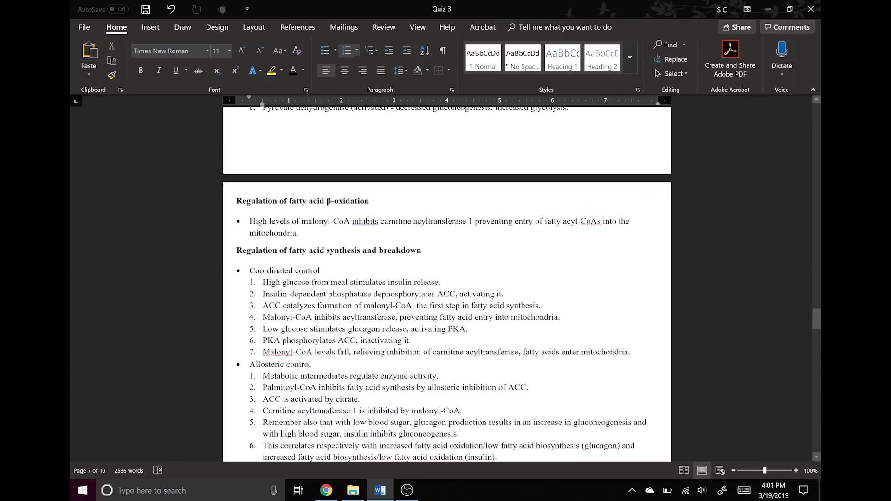
pyautogui.scroll(8, 447, 283)
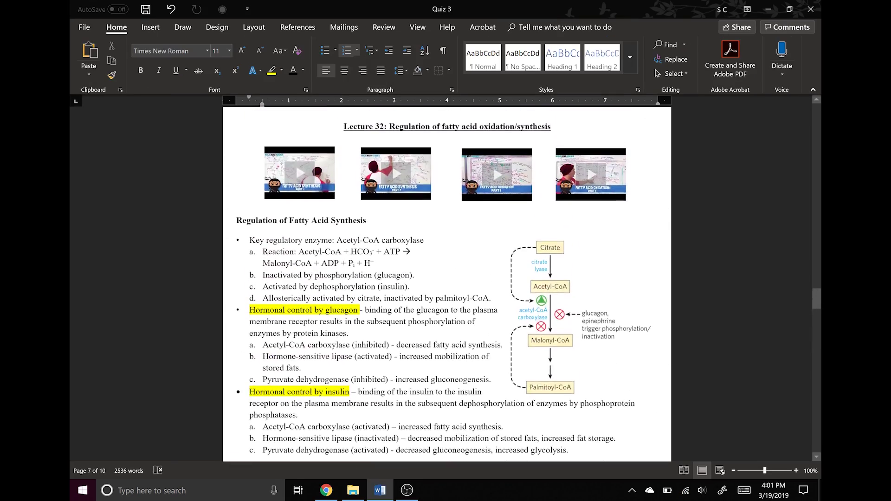
pyautogui.scroll(9, 447, 283)
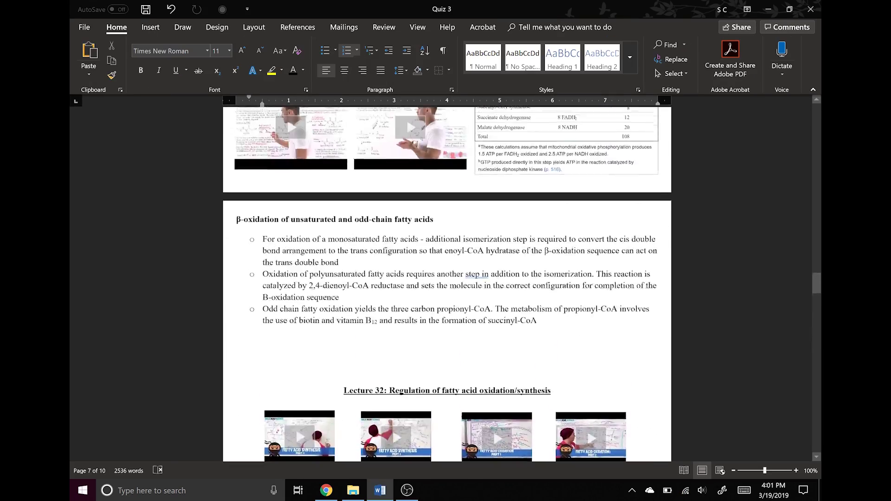
pyautogui.scroll(5, 448, 283)
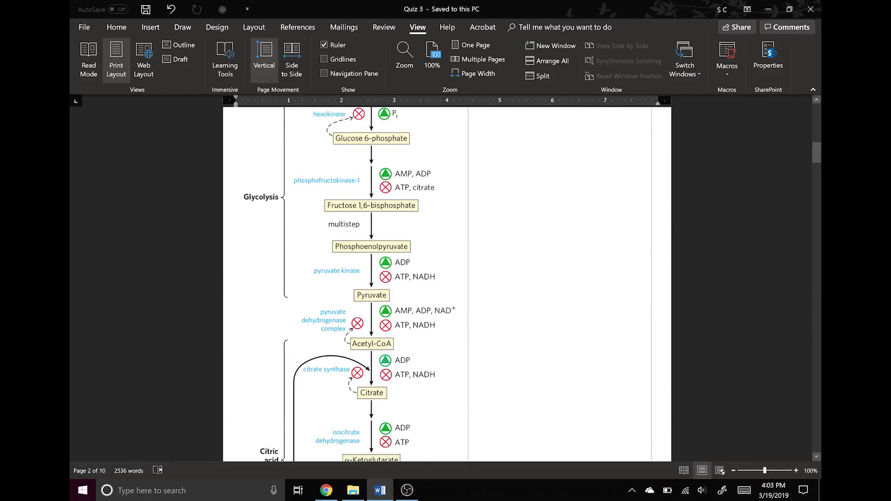
pyautogui.scroll(15, 447, 283)
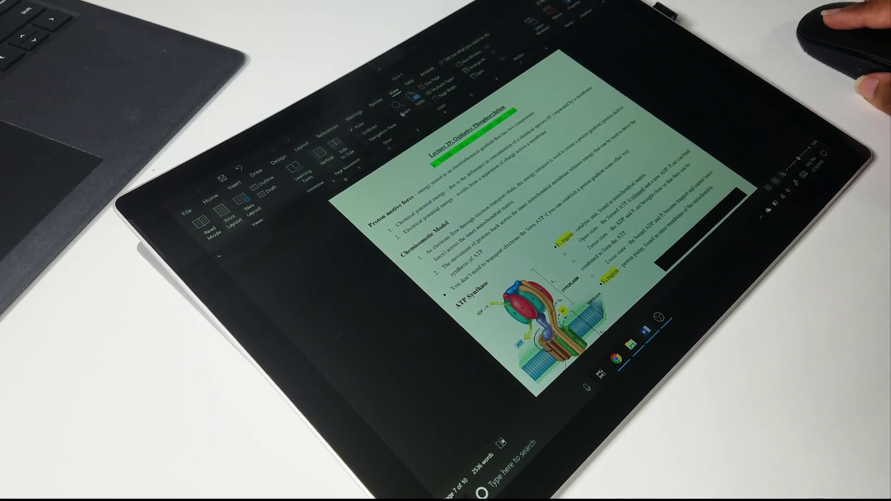
pyautogui.click(366, 141)
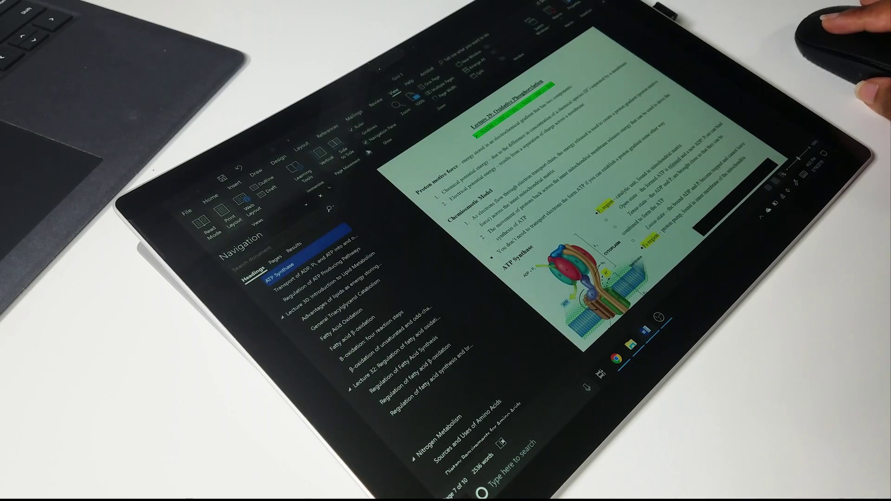
pyautogui.scroll(-4, 353, 284)
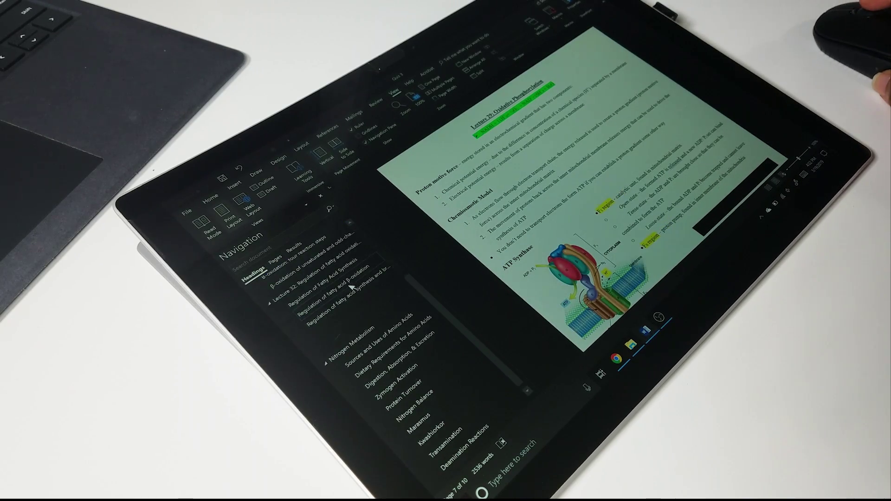
pyautogui.click(393, 374)
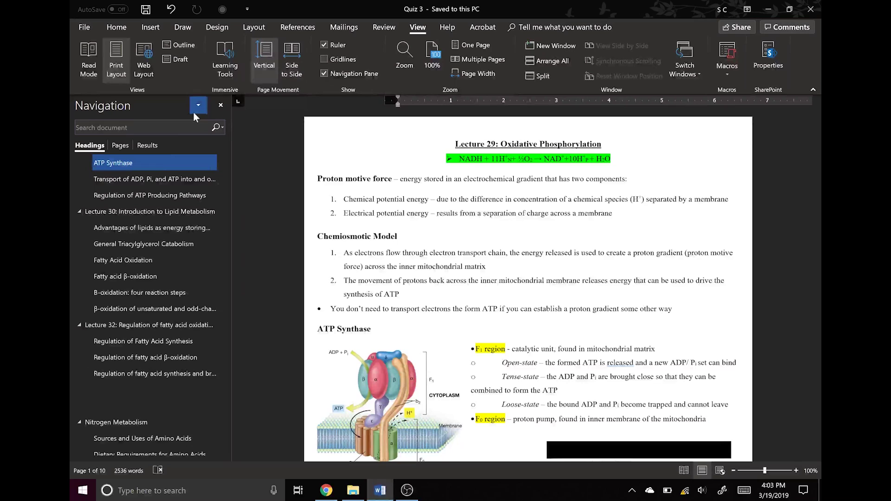
# Browse the notes by heading: ADP/ATP transport, ATP-producing pathway regulation, advantages of lipids, and back to Lecture 29: Oxidative Phosphorylation
pyautogui.click(160, 180)
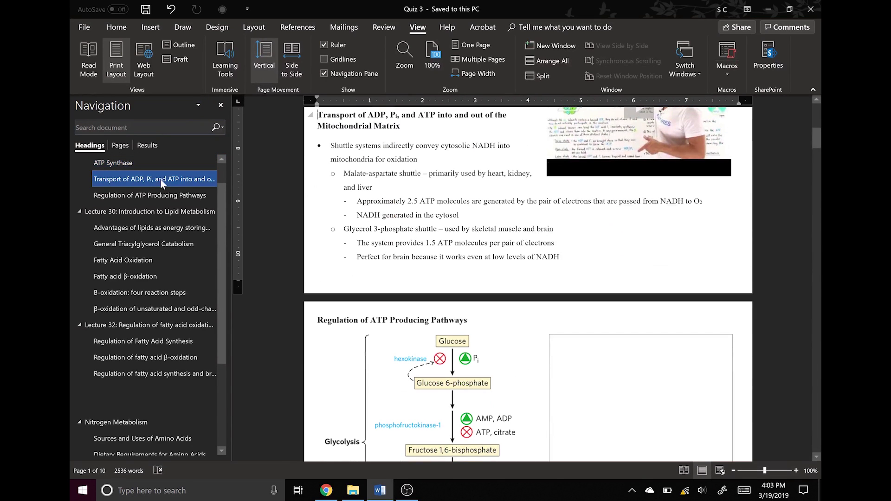
pyautogui.click(161, 194)
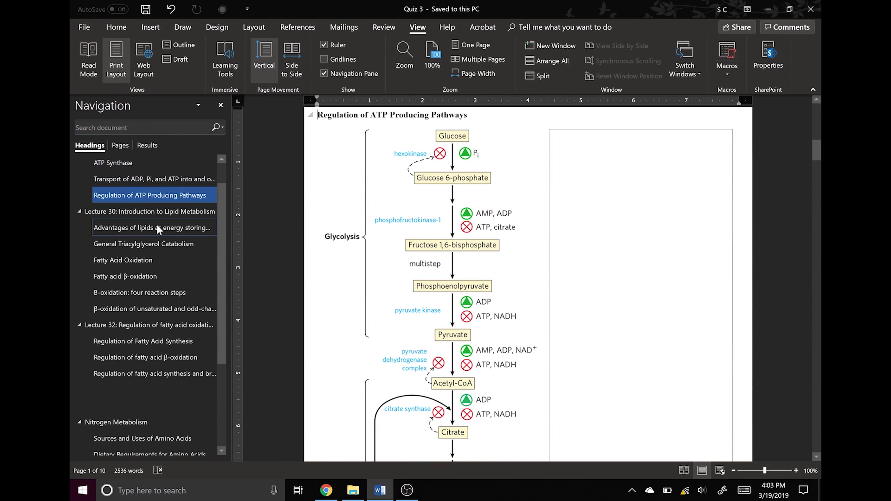
pyautogui.click(157, 227)
pyautogui.scroll(2, 157, 227)
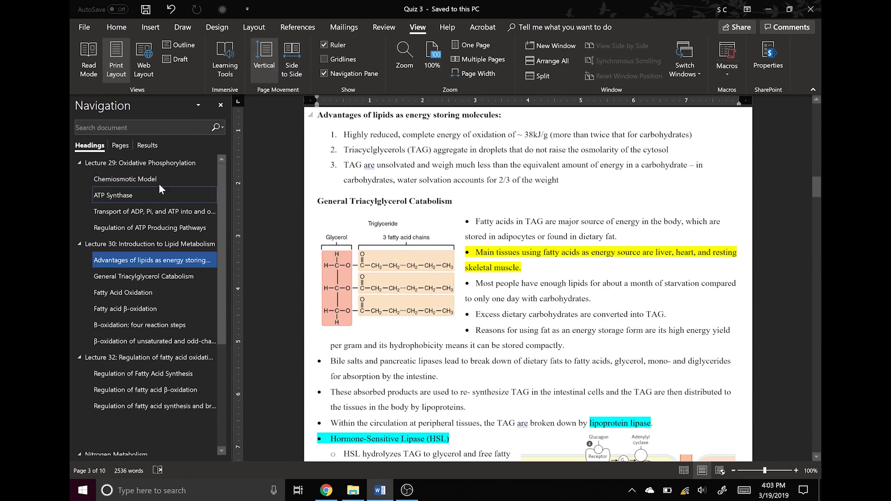
pyautogui.click(158, 164)
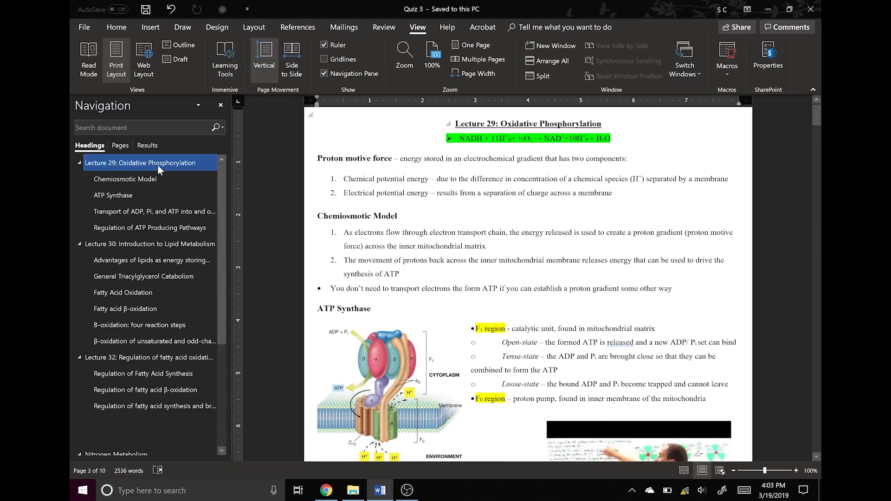
# Switch the navigation to page thumbnails, jump to pages 3 and 9, and return to the first thumbnails
pyautogui.click(121, 147)
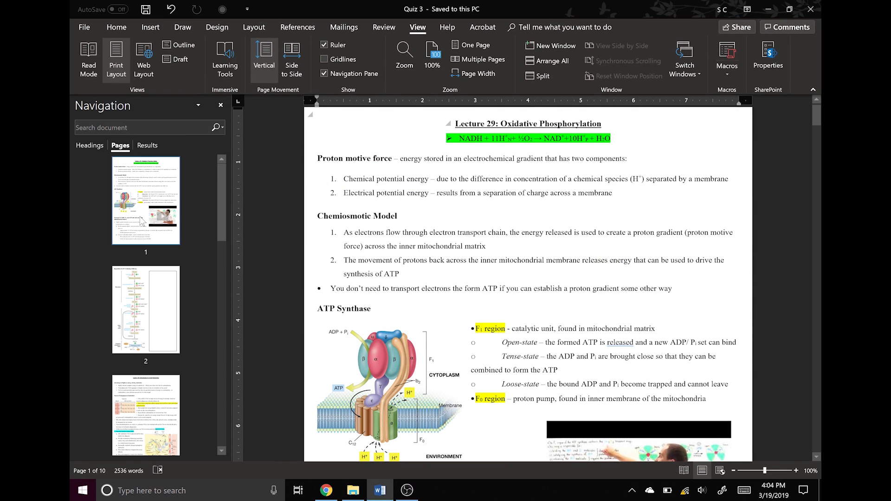
pyautogui.click(135, 409)
pyautogui.scroll(-10, 135, 409)
pyautogui.click(139, 385)
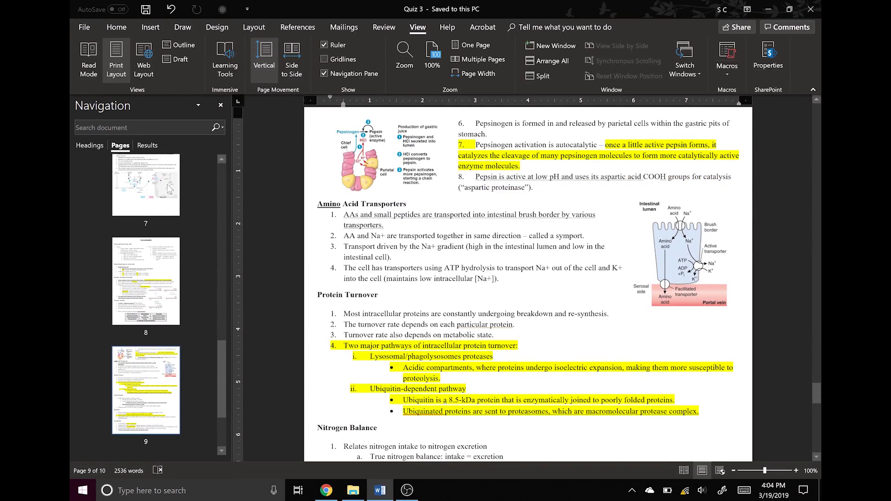
pyautogui.moveTo(218, 363); pyautogui.dragTo(222, 177)
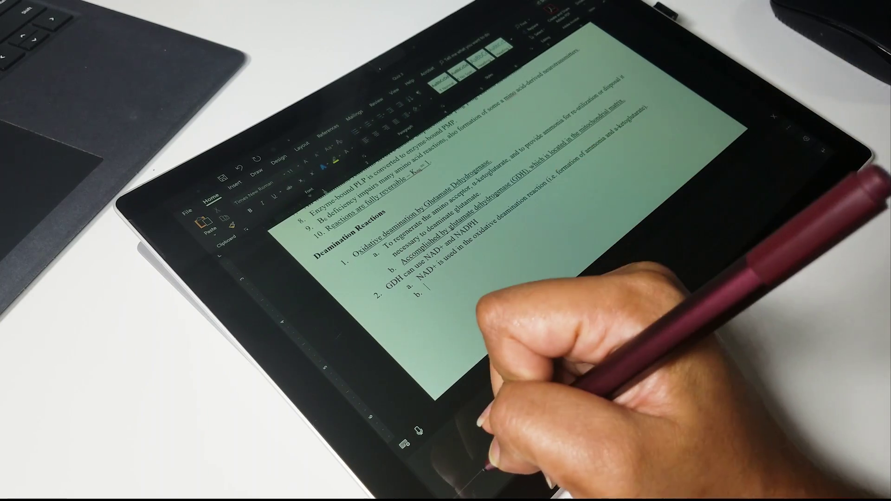
# Handwrite "coupling of GDH" as the start of sub-item b under "GDH can use NAD+ and NADPH"
pyautogui.moveTo(463, 479)
pyautogui.mouseDown()
pyautogui.moveTo(554, 402)
pyautogui.moveTo(573, 371)
pyautogui.mouseUp()
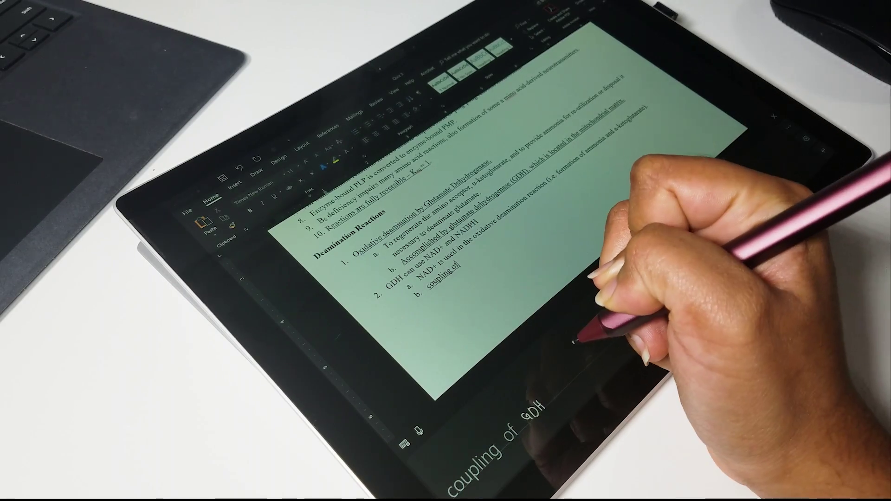